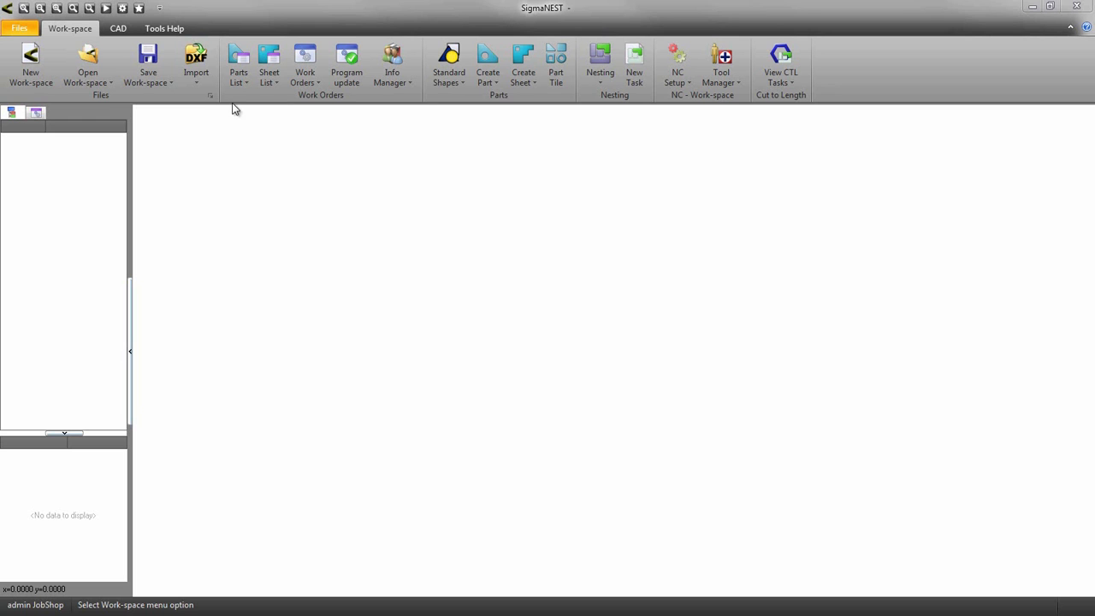
# Step: Confirm the Config coil defaults of 24.00 minimum coil size and 4.00 coil step
pyautogui.click(183, 32)
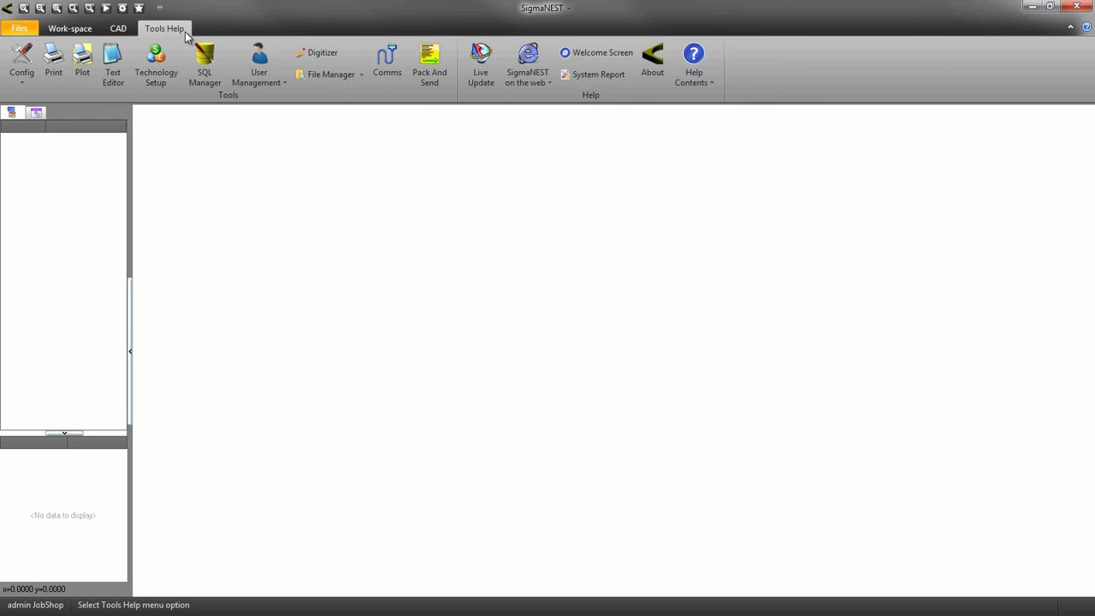
pyautogui.click(25, 58)
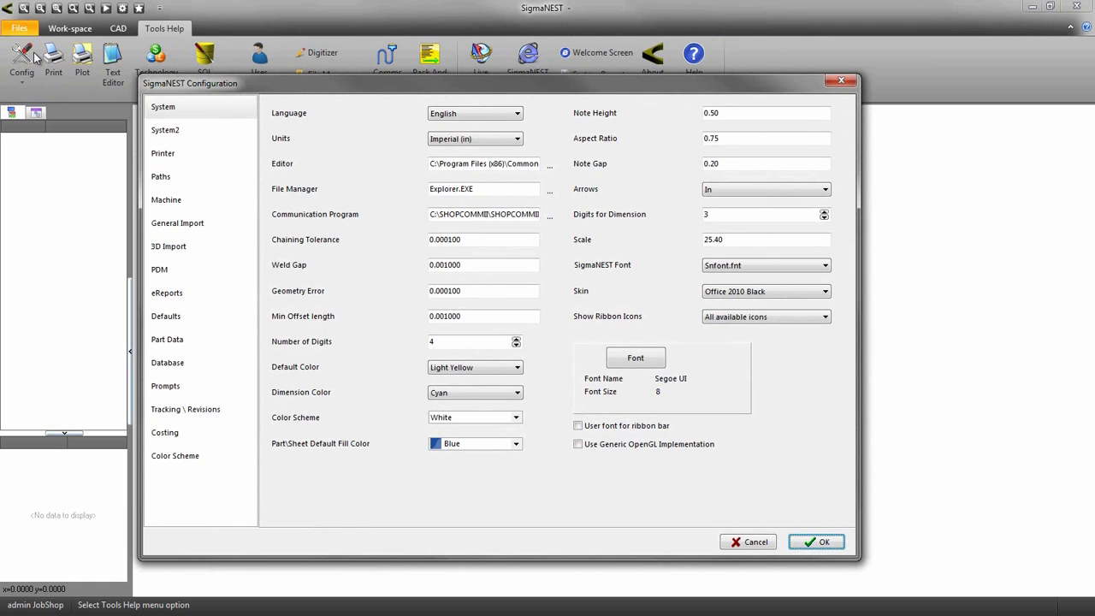
pyautogui.click(167, 316)
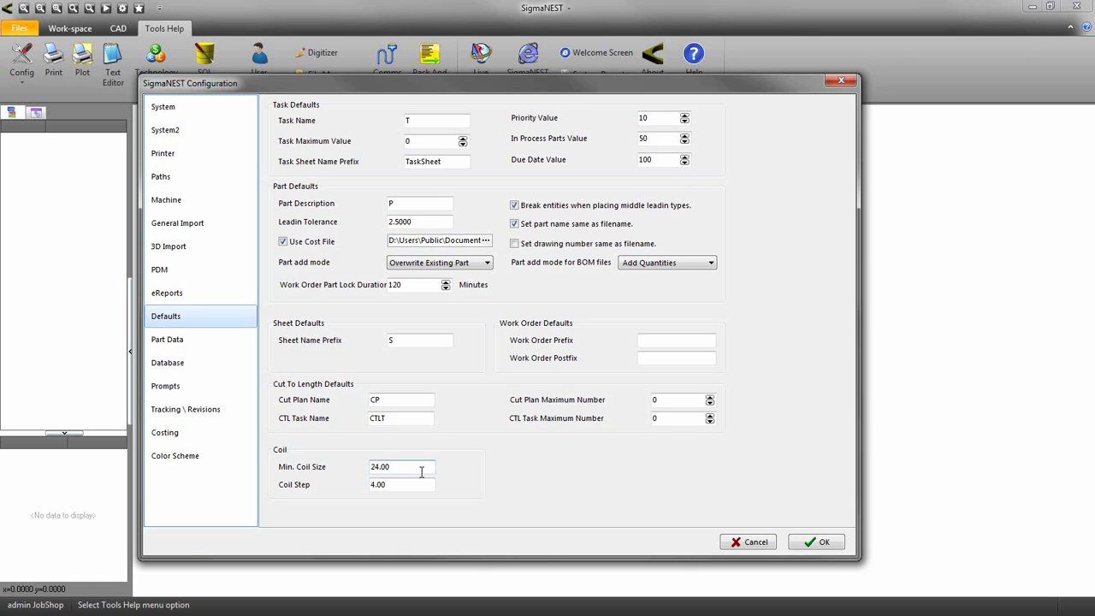
pyautogui.click(805, 541)
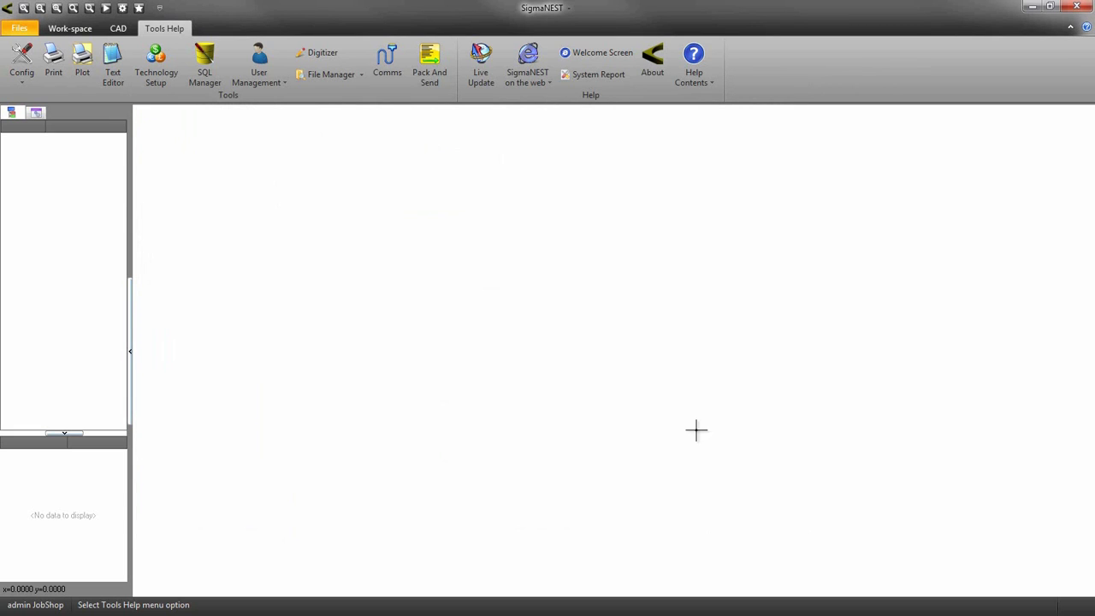
# Step: Start new sheet S928 in the Sheet List as a coil and calculate its length
pyautogui.click(84, 31)
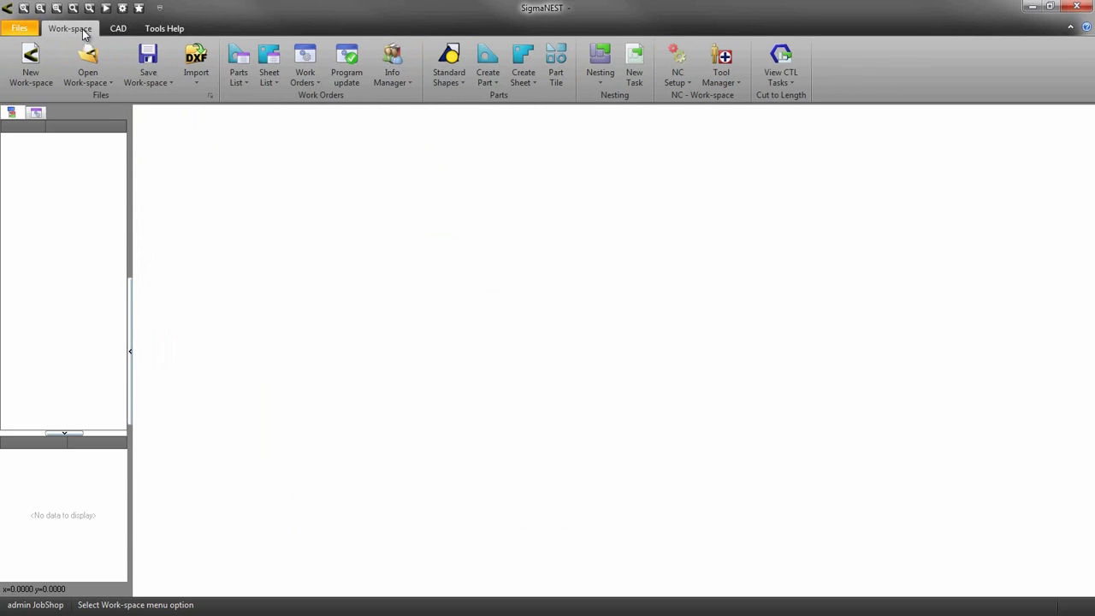
pyautogui.click(266, 56)
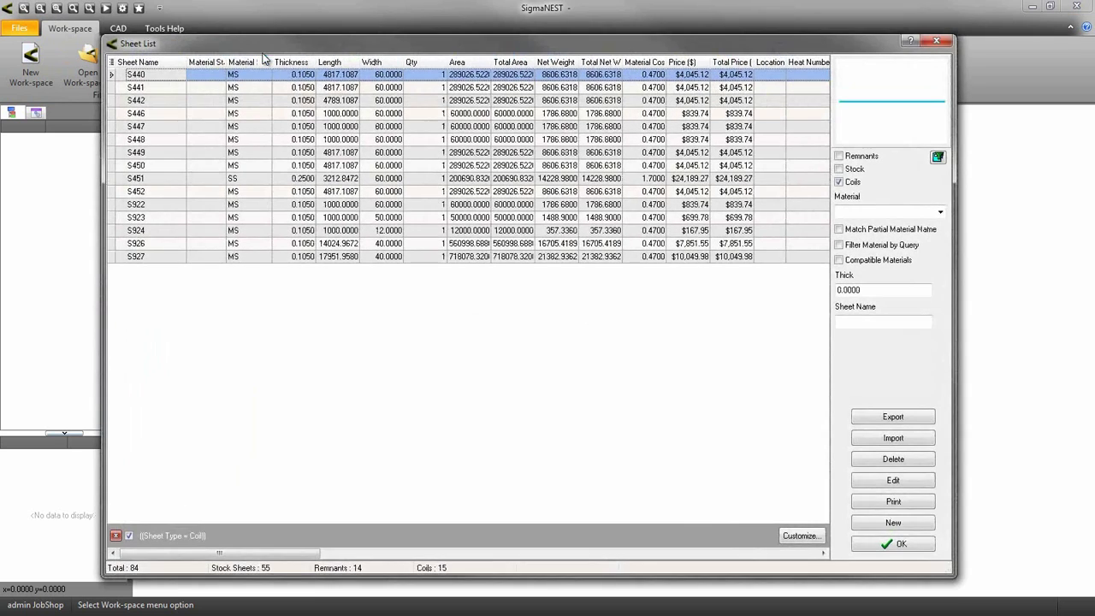
pyautogui.click(900, 523)
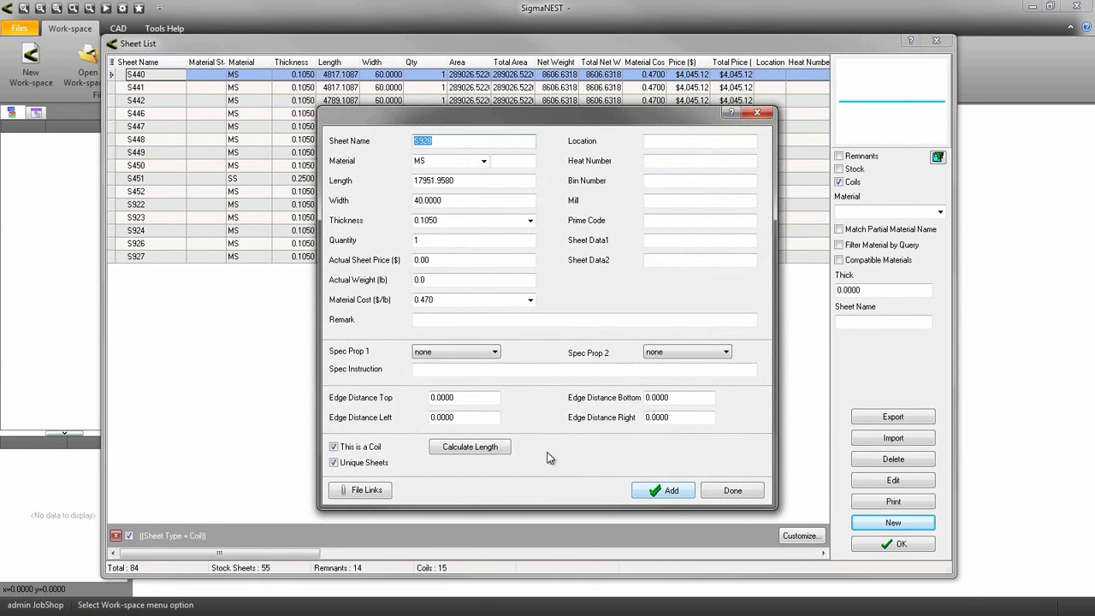
pyautogui.click(335, 446)
pyautogui.click(340, 448)
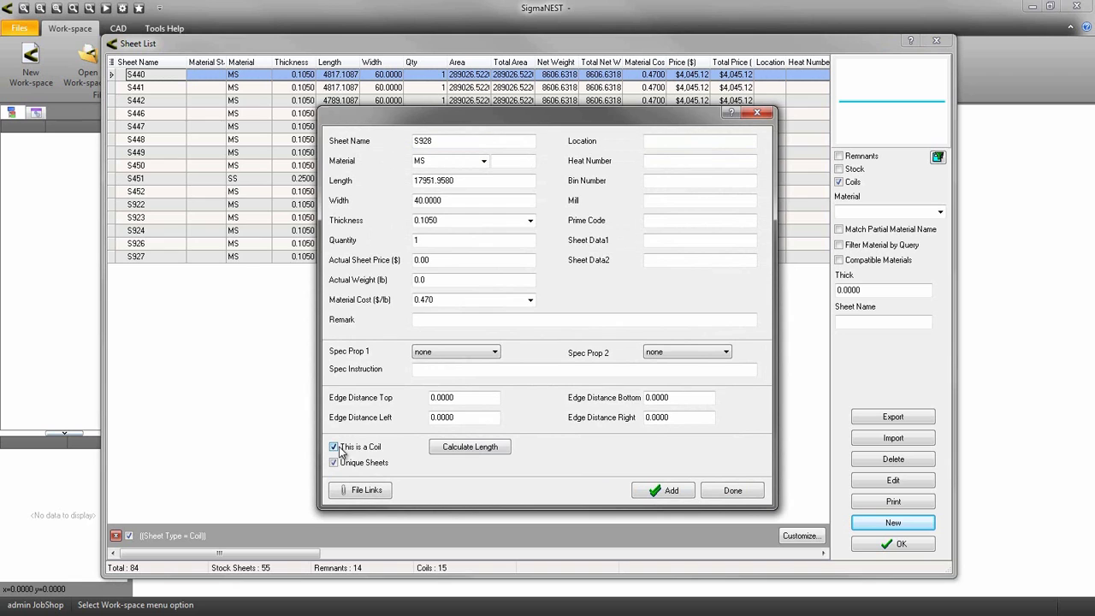
pyautogui.click(471, 448)
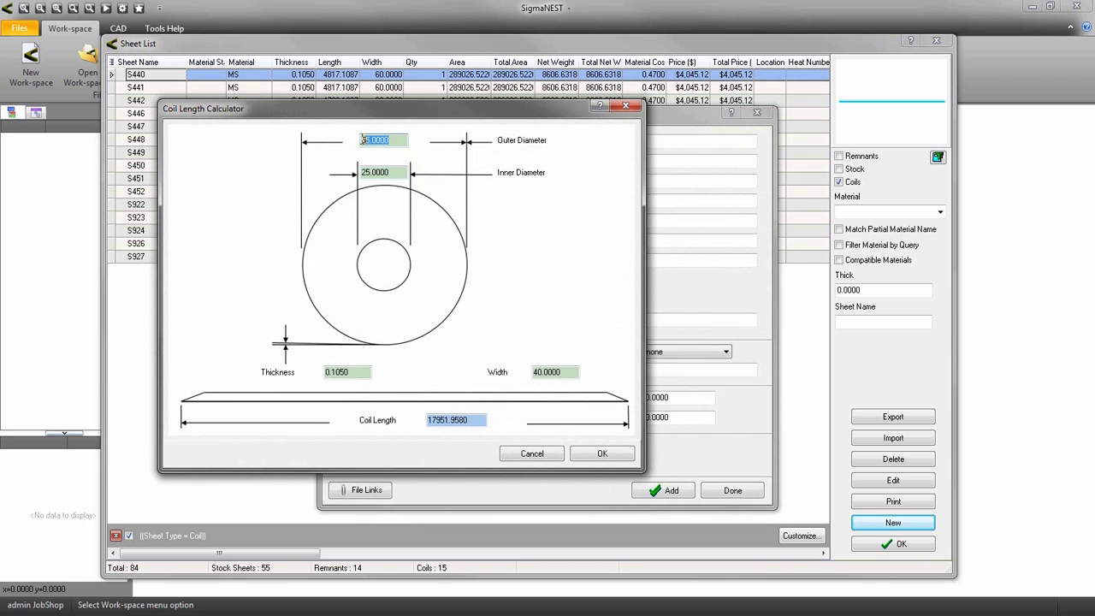
# Step: Calculate the coil length 2430.9943 from outer diameter 35 and inner diameter 30
pyautogui.write('35')
pyautogui.press('Return')
pyautogui.press('Tab')
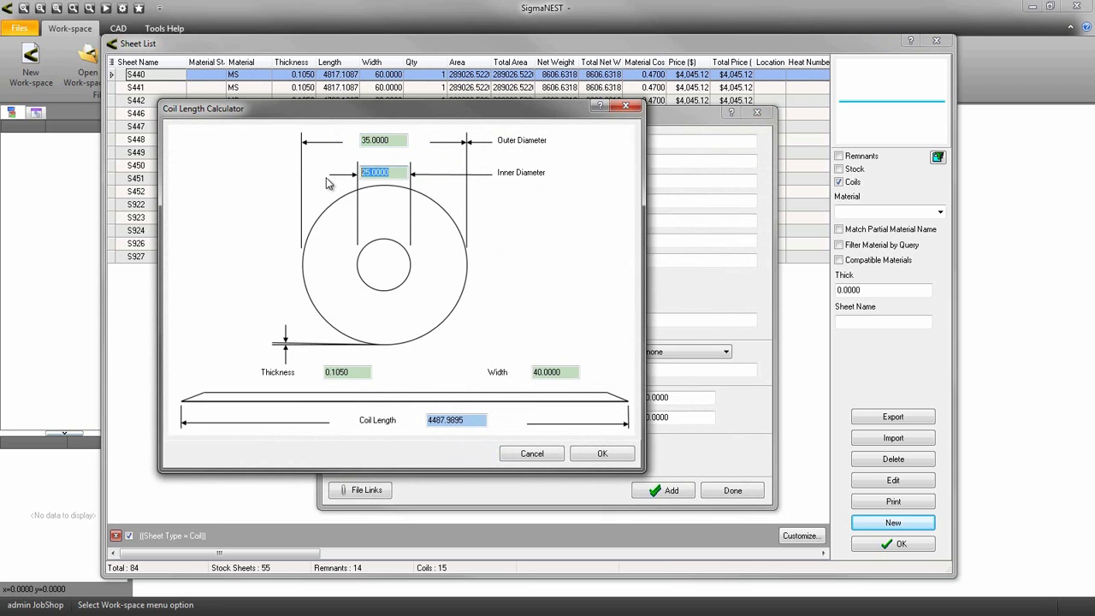
pyautogui.write('30')
pyautogui.press('Return')
pyautogui.click(578, 454)
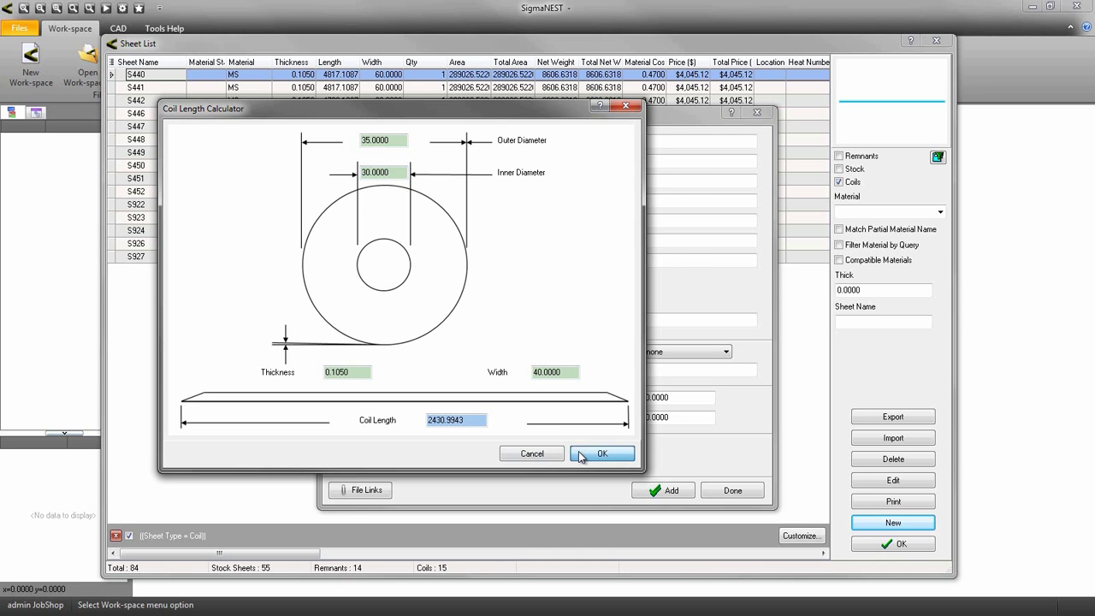
# Step: Add sheet S928 to the library and load it into the work-space
pyautogui.click(647, 493)
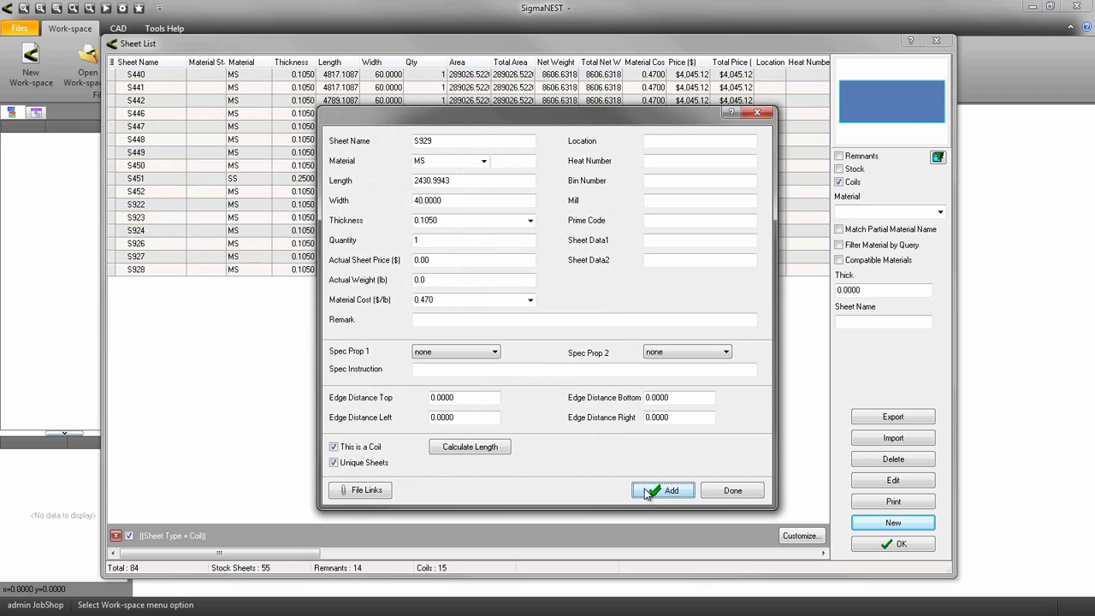
pyautogui.click(728, 496)
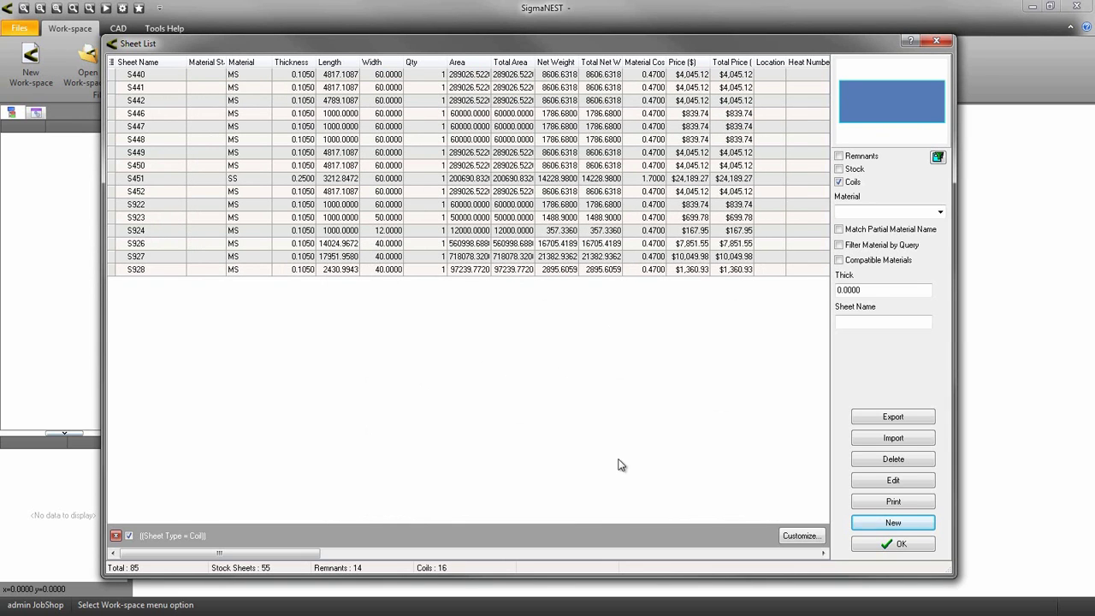
pyautogui.click(325, 270)
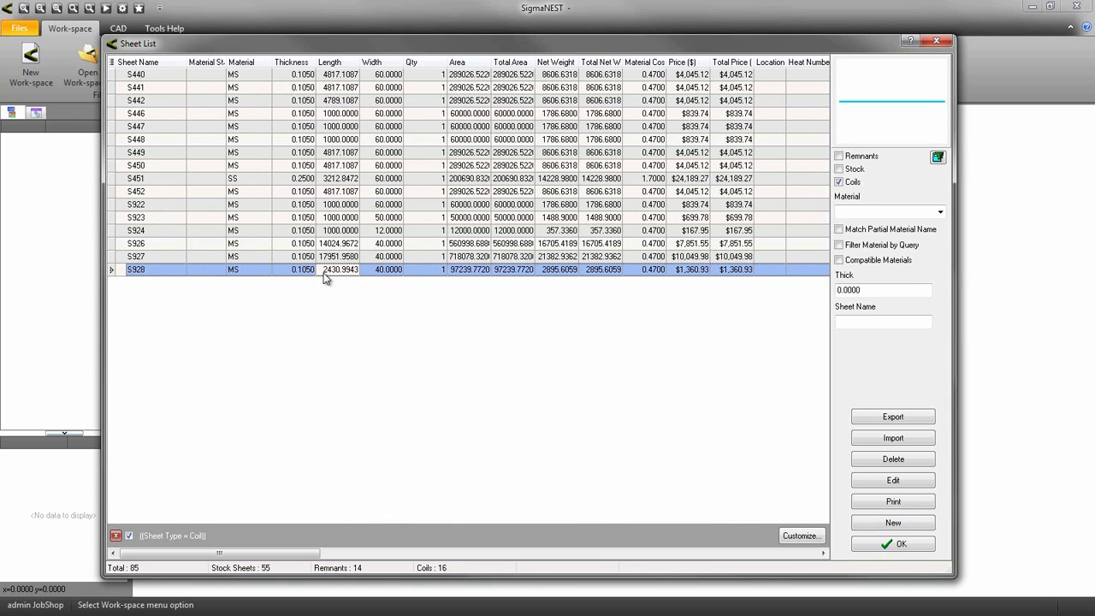
pyautogui.click(889, 544)
pyautogui.click(526, 316)
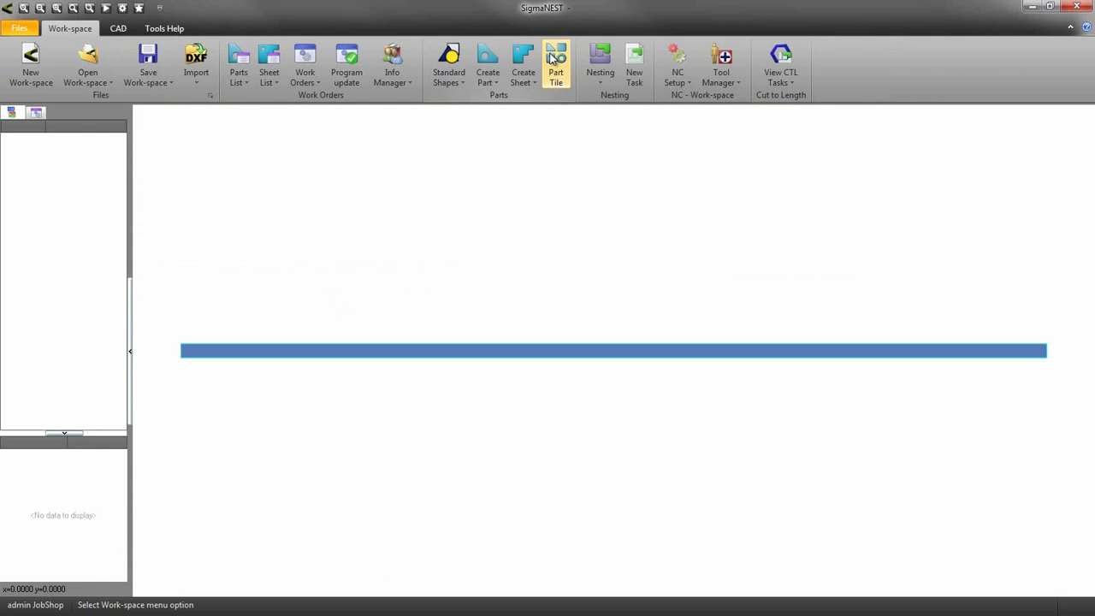
# Step: Create square part P162, 4 by 4, with 15 to nest
pyautogui.click(445, 56)
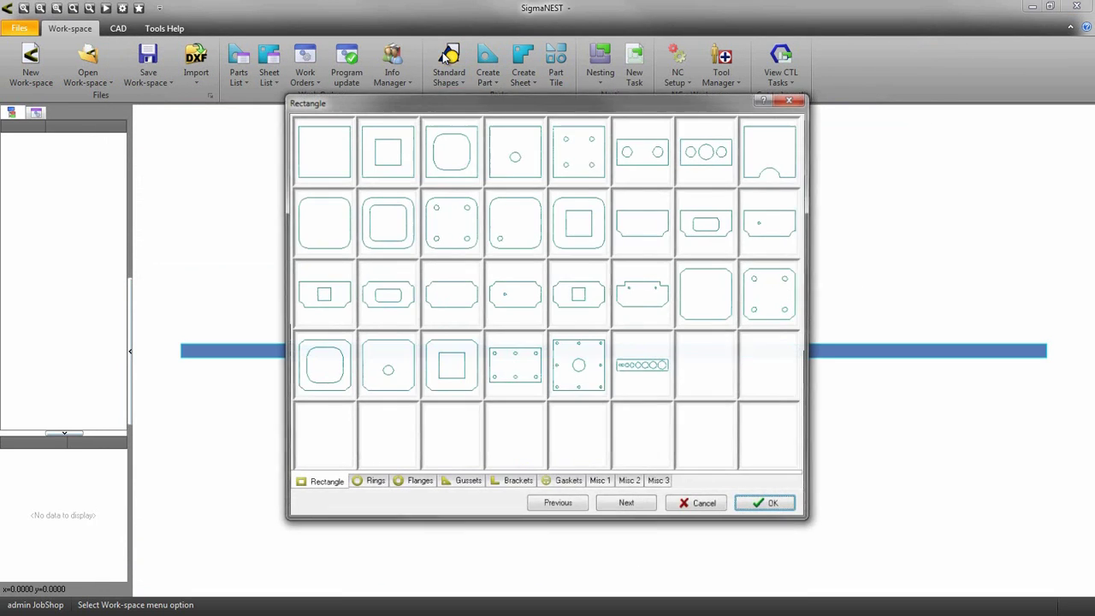
pyautogui.doubleClick(319, 160)
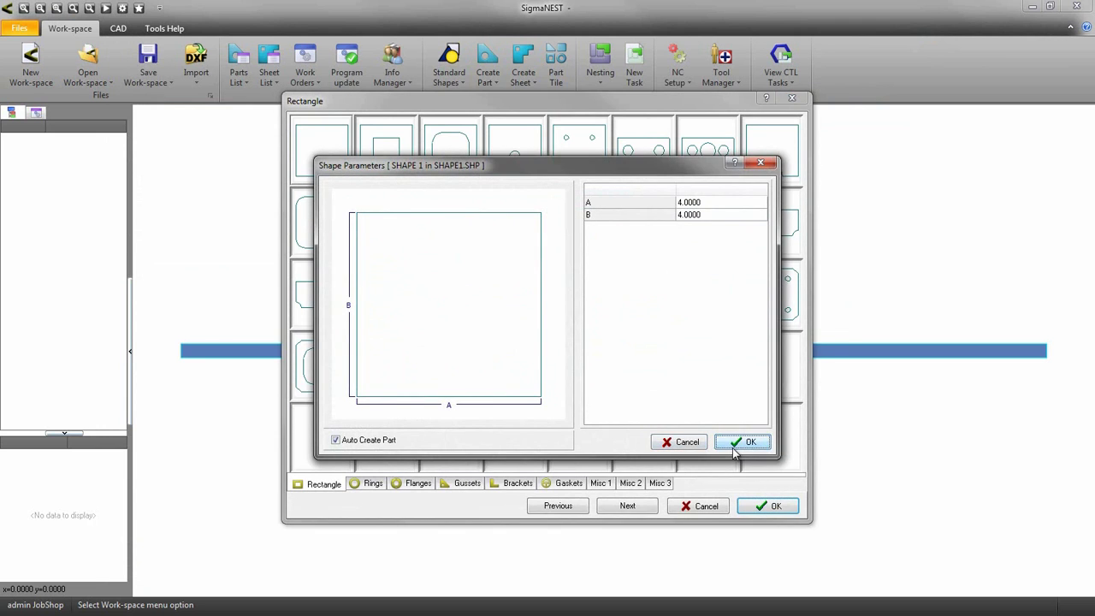
pyautogui.click(740, 441)
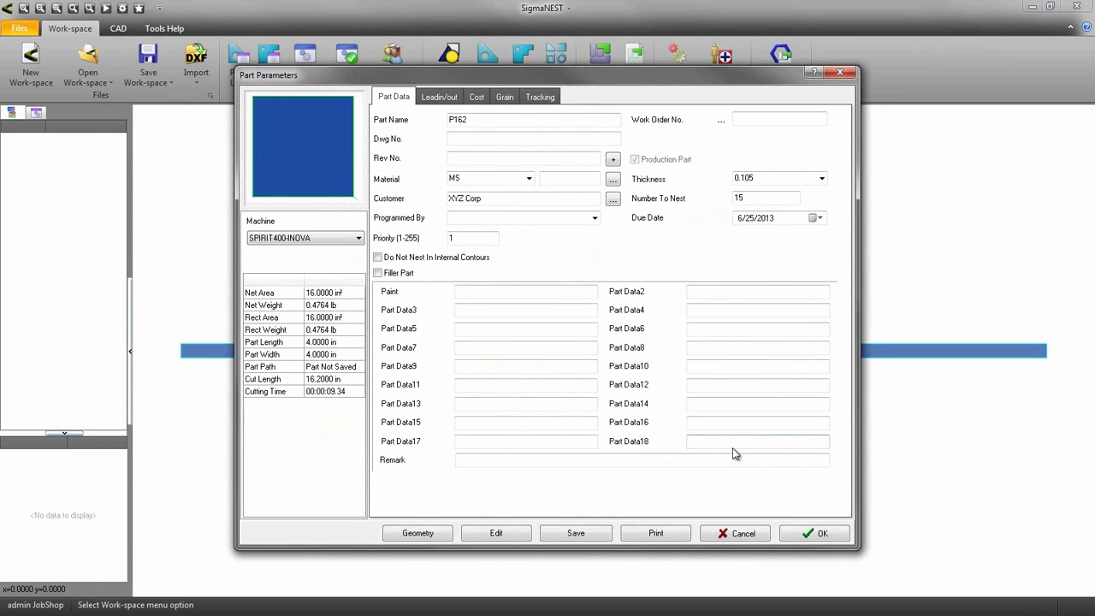
pyautogui.click(809, 535)
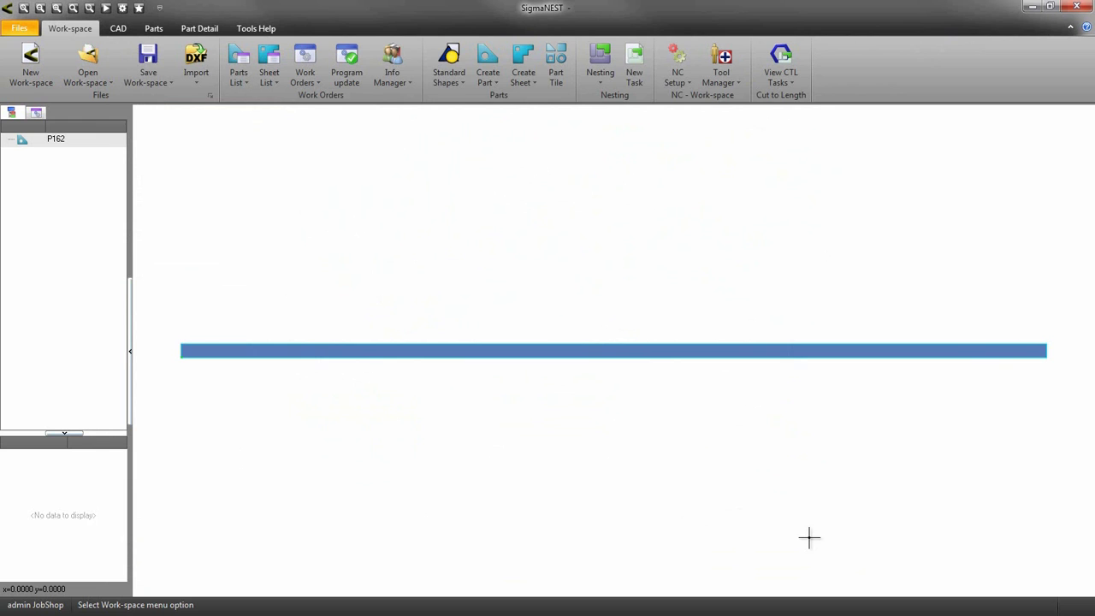
# Step: Create task T350 with part P162 and sheet S928 and open its nest
pyautogui.click(636, 62)
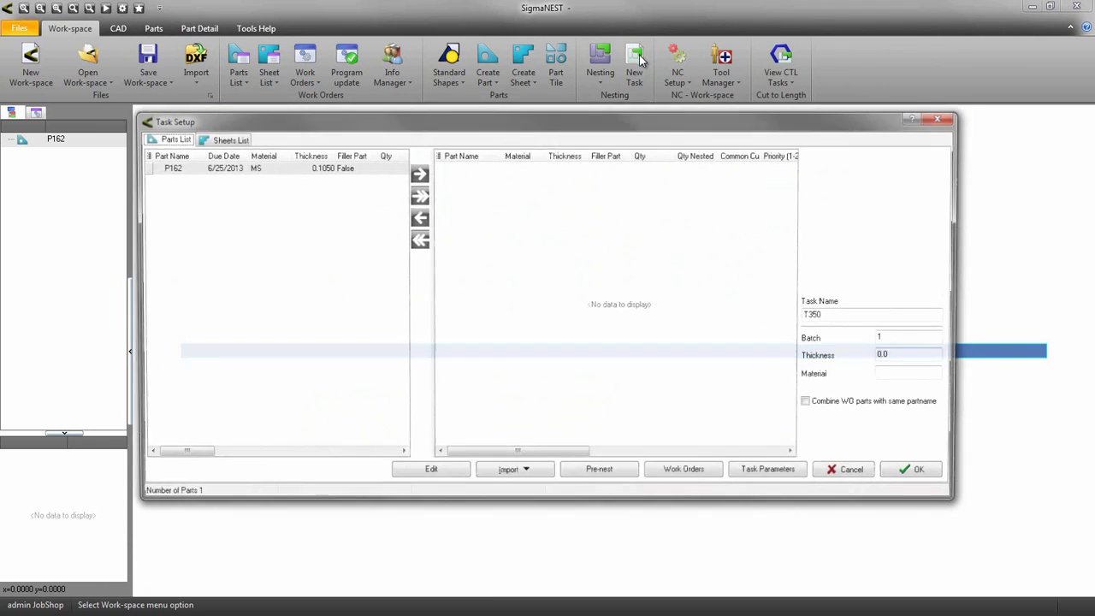
pyautogui.click(418, 196)
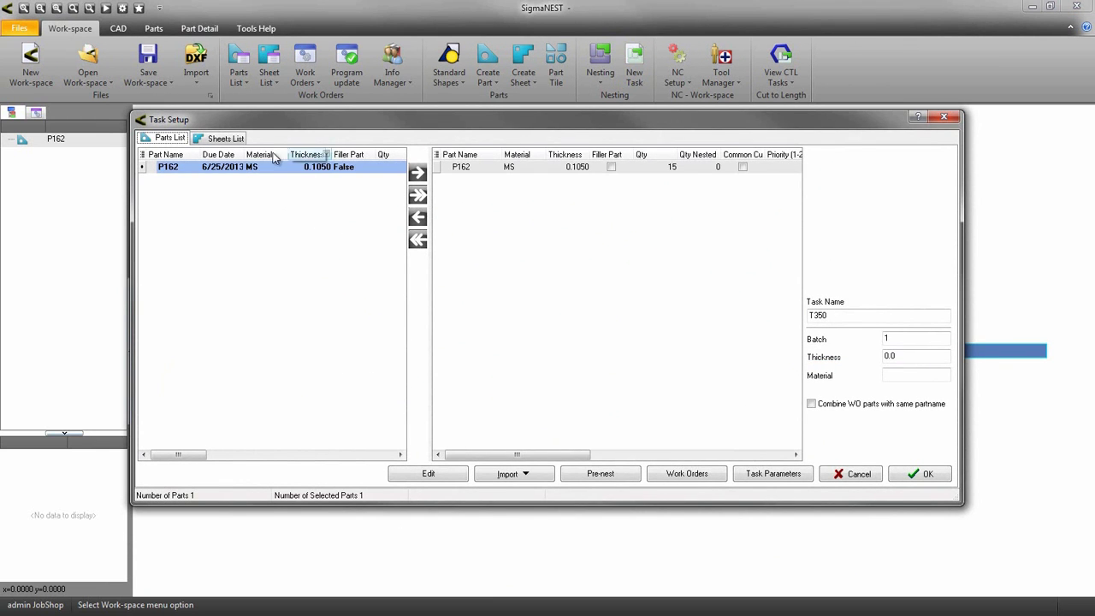
pyautogui.click(224, 139)
pyautogui.click(412, 195)
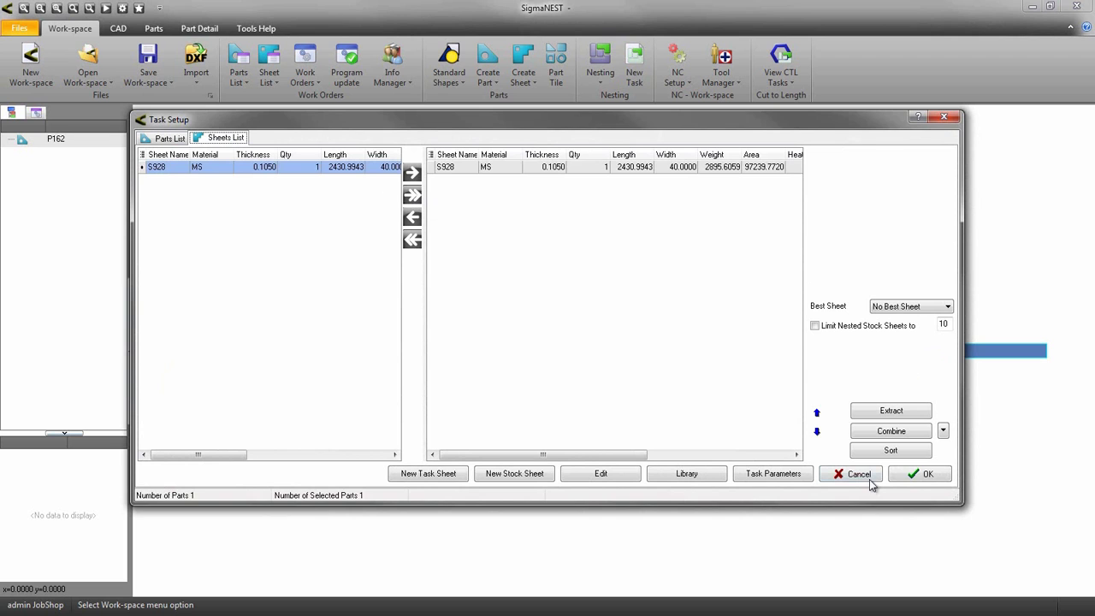
pyautogui.click(920, 475)
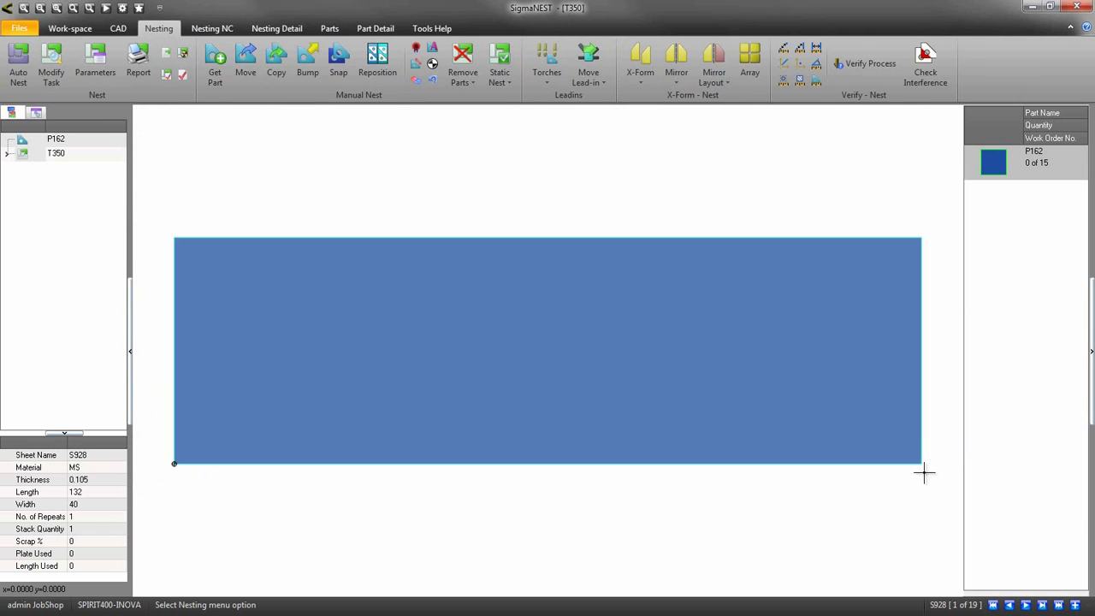
pyautogui.click(86, 28)
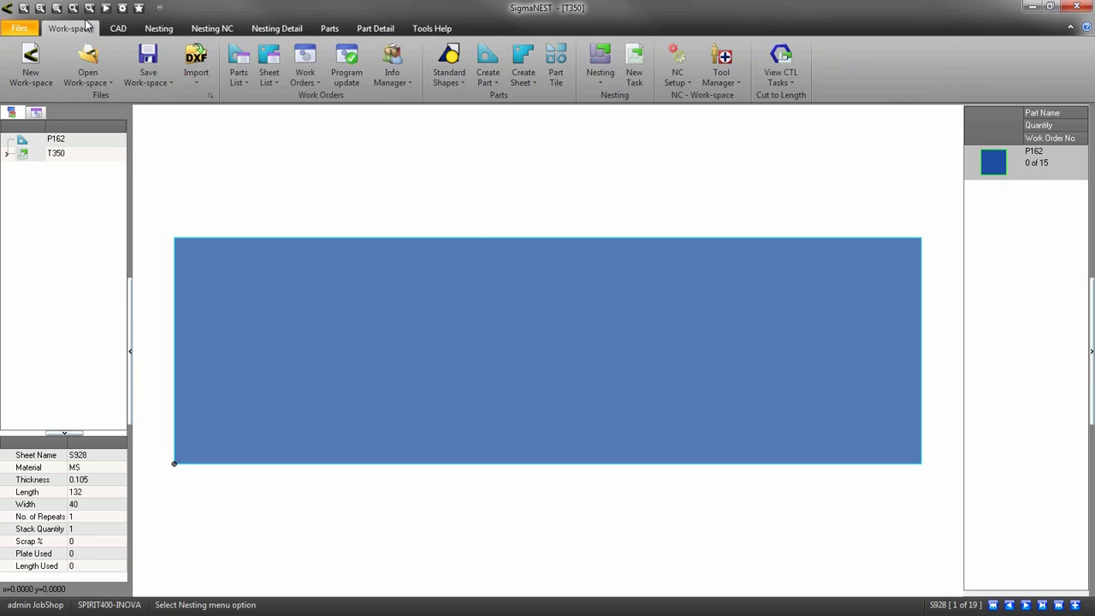
pyautogui.scroll(2, 180, 363)
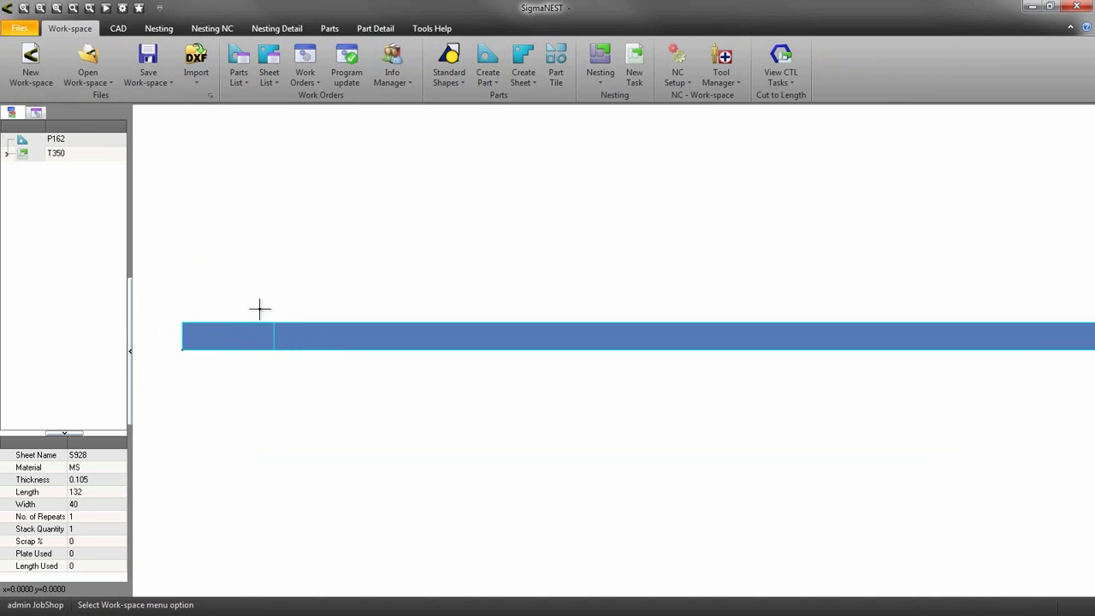
pyautogui.click(167, 29)
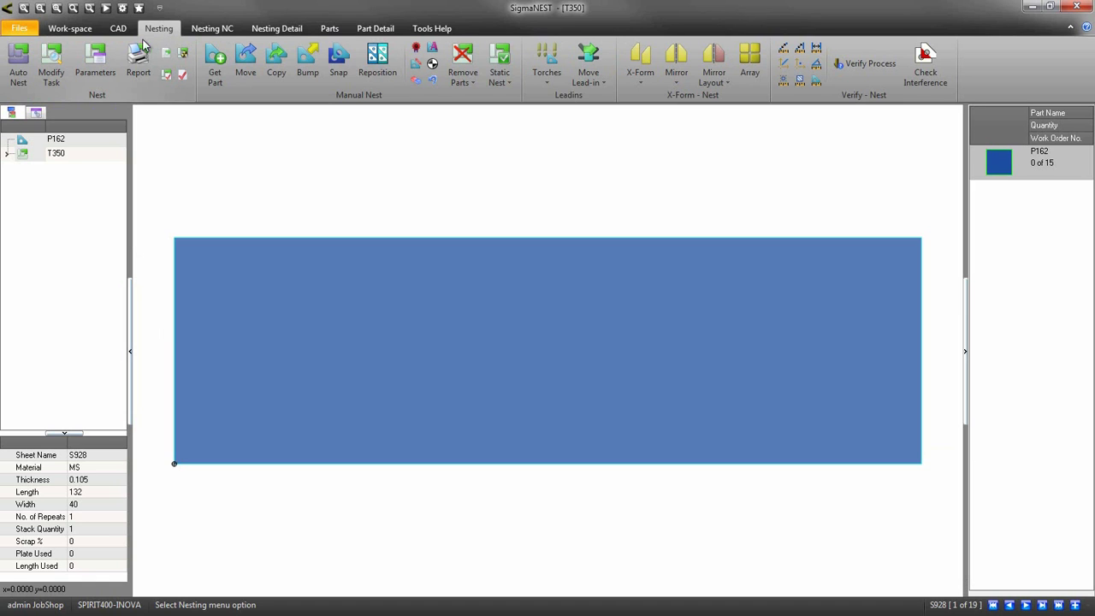
# Step: Auto-nest the 15 P162 parts on coil S928 using length 8.1532
pyautogui.click(18, 67)
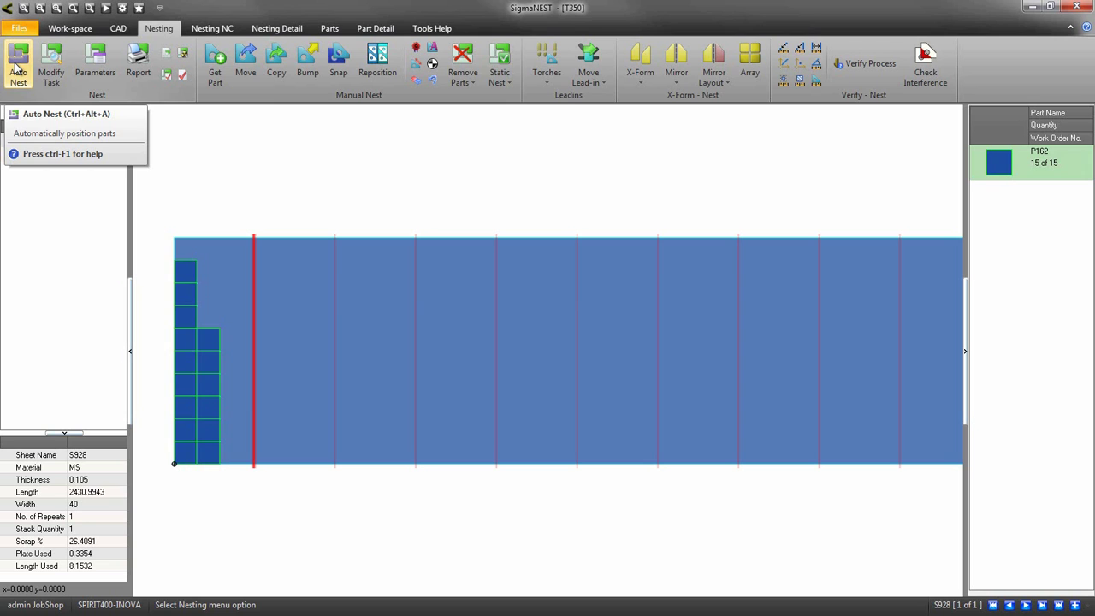
# Step: Show the Nesting NC view with coil-step shear lines across sheet S928
pyautogui.click(198, 30)
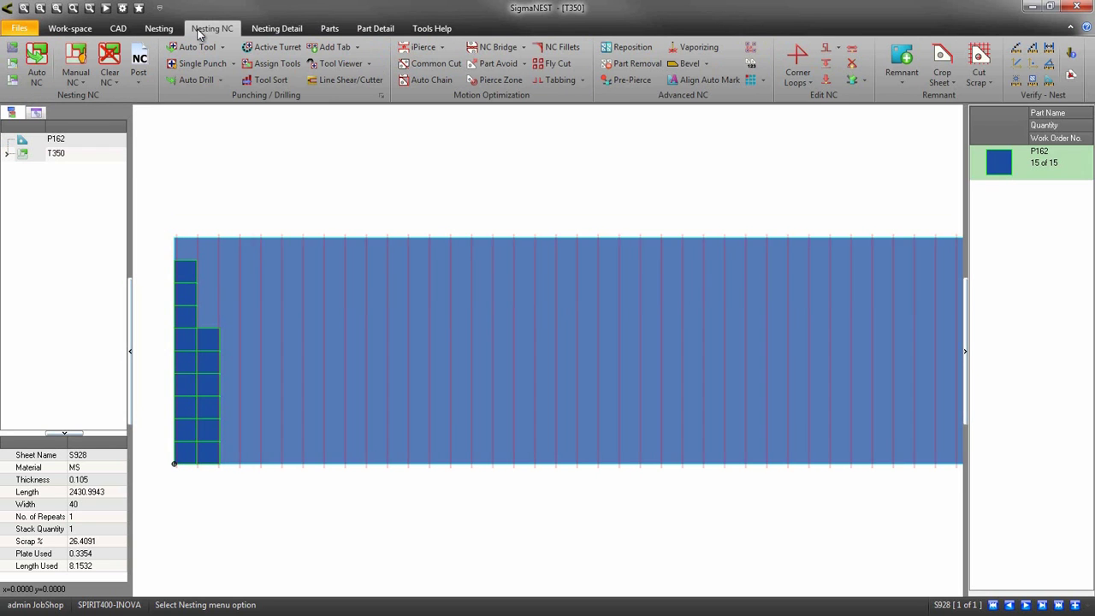